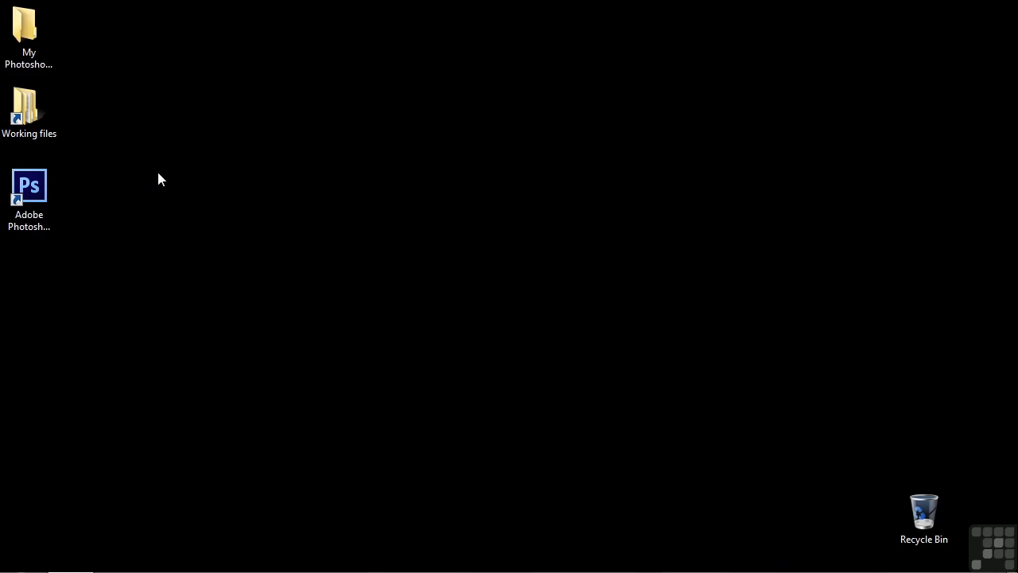
Step: Launch Adobe Photoshop CS6 and switch to the 3D workspace
{"action": "left_click", "coordinate": [41, 185]}
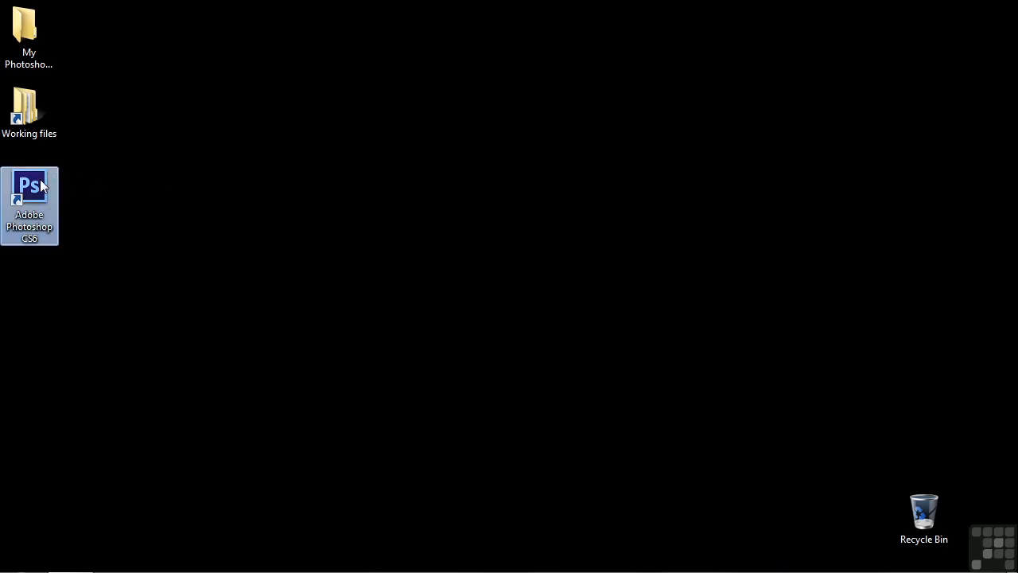
{"action": "double_click", "coordinate": [41, 185]}
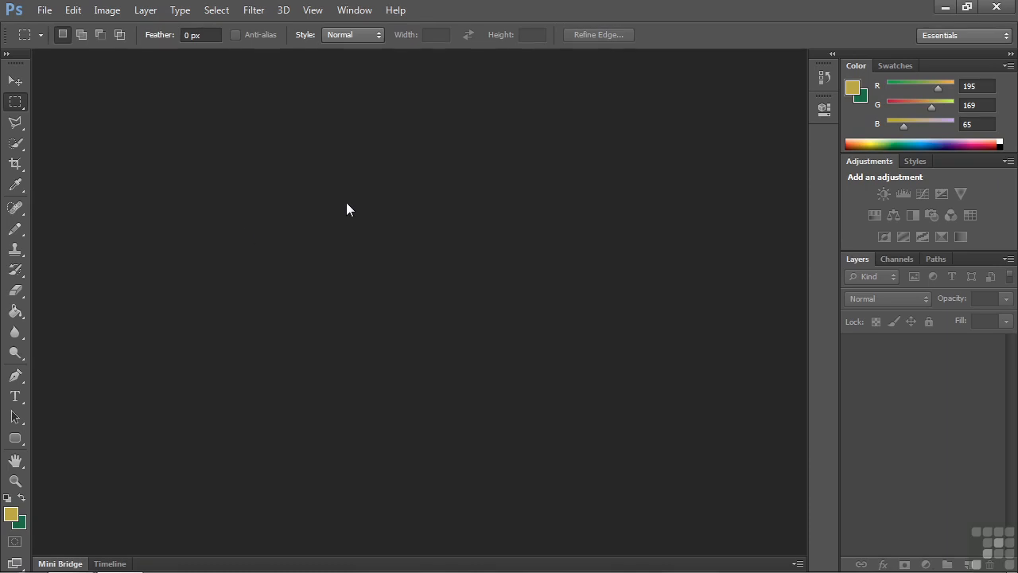
{"action": "left_click", "coordinate": [1006, 37]}
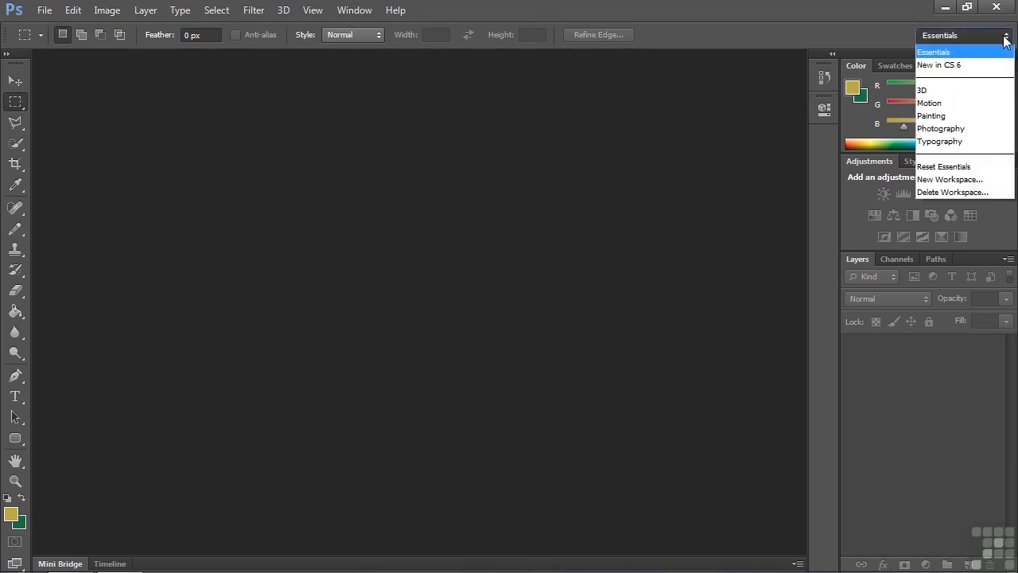
{"action": "left_click", "coordinate": [969, 90]}
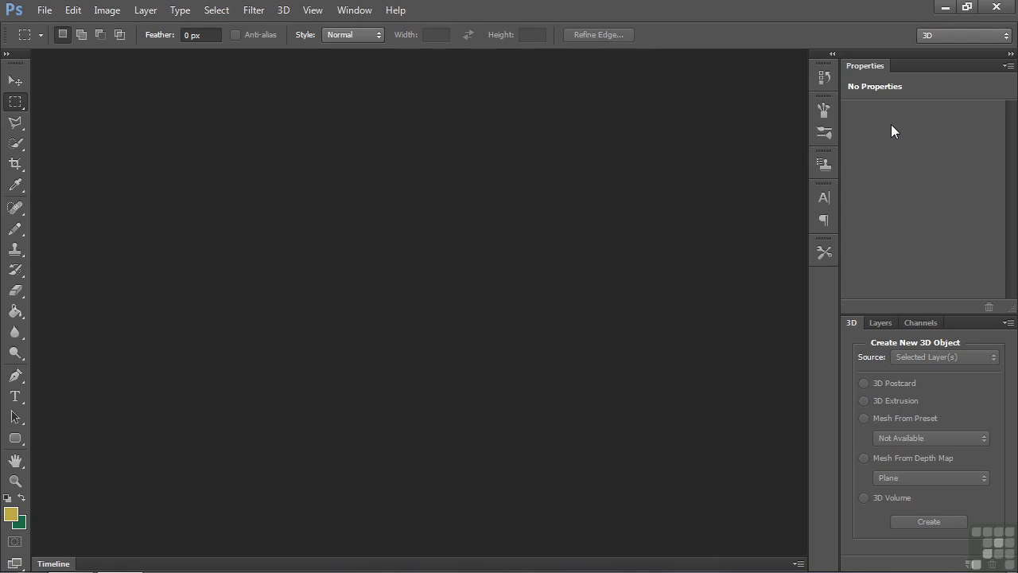
Step: Group the 3D panel above History in the collapsed panel column and move the Clone Source group above them, leaving the panels collapsed
{"action": "left_click_drag", "start_coordinate": [852, 324], "coordinate": [822, 81]}
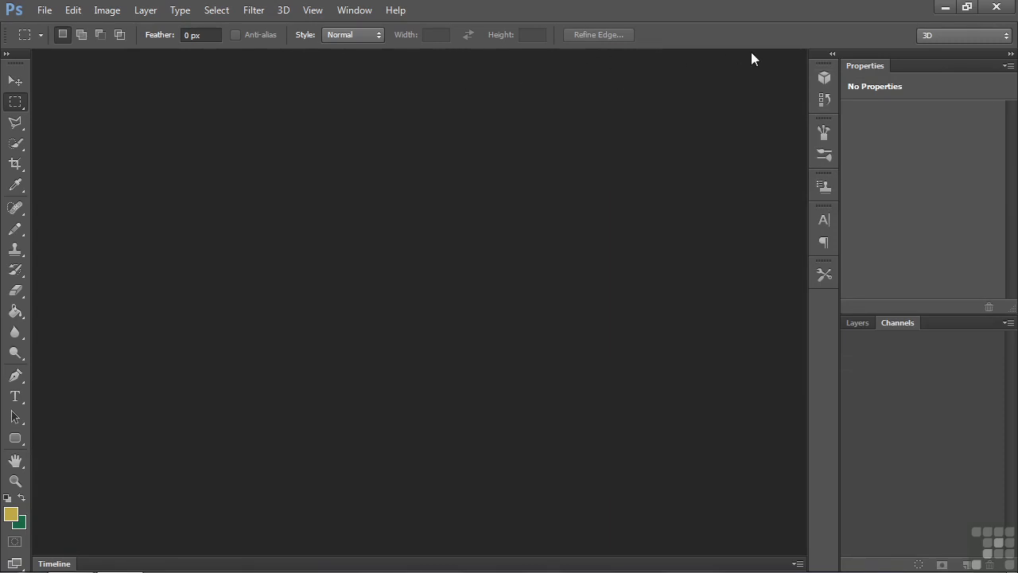
{"action": "left_click", "coordinate": [823, 76]}
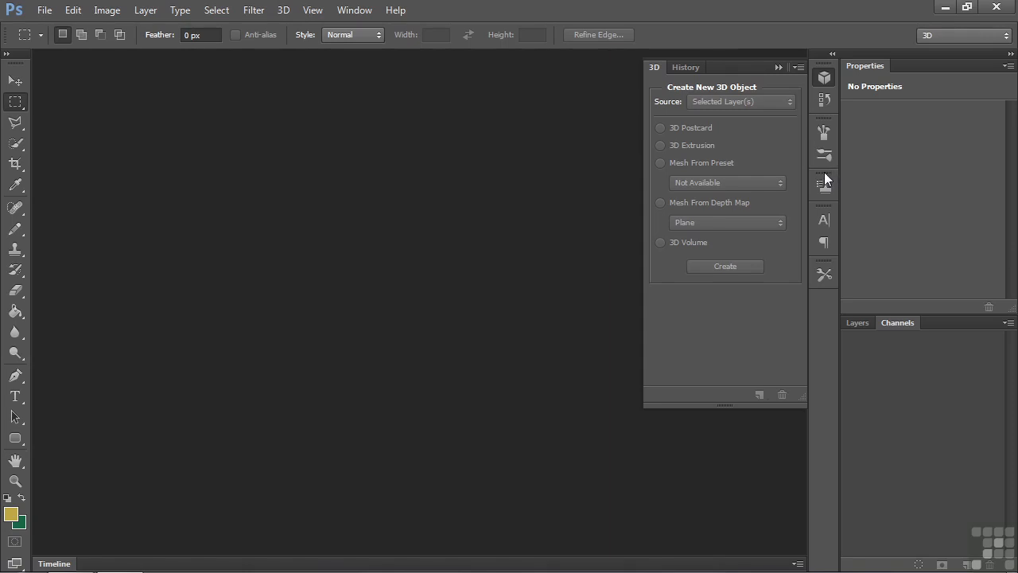
{"action": "left_click_drag", "start_coordinate": [824, 179], "coordinate": [825, 69]}
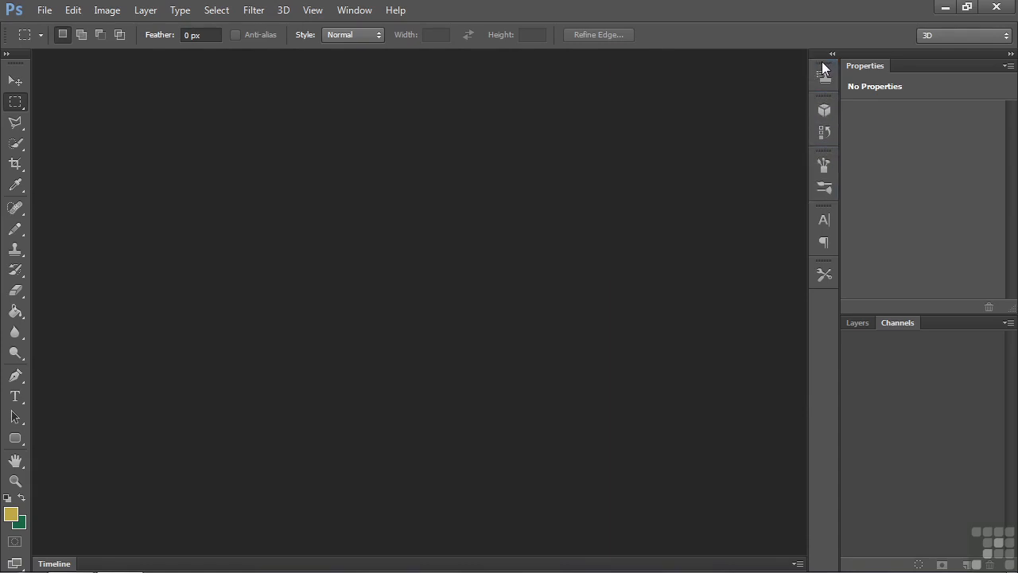
{"action": "left_click", "coordinate": [825, 110]}
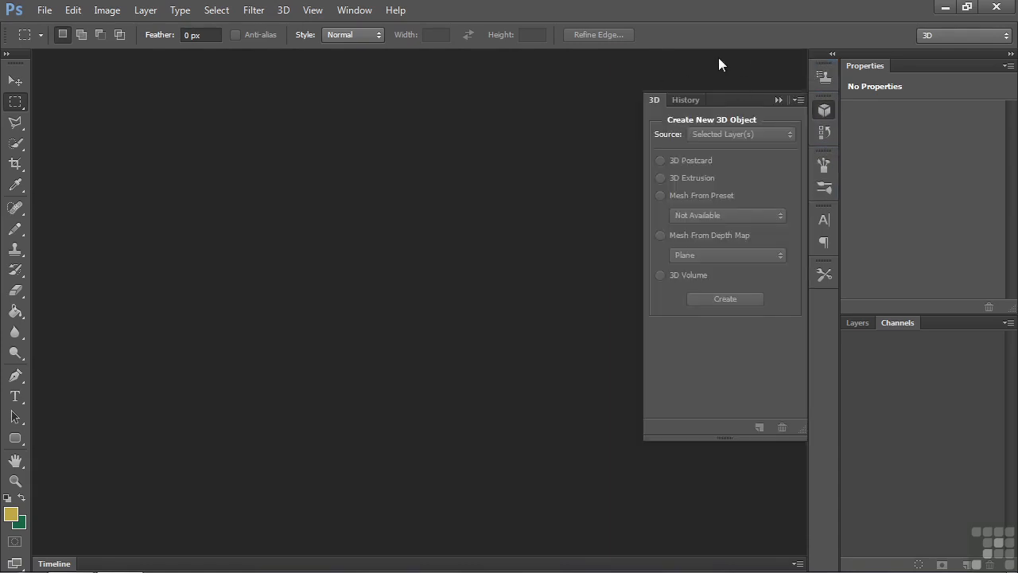
{"action": "left_click", "coordinate": [779, 100]}
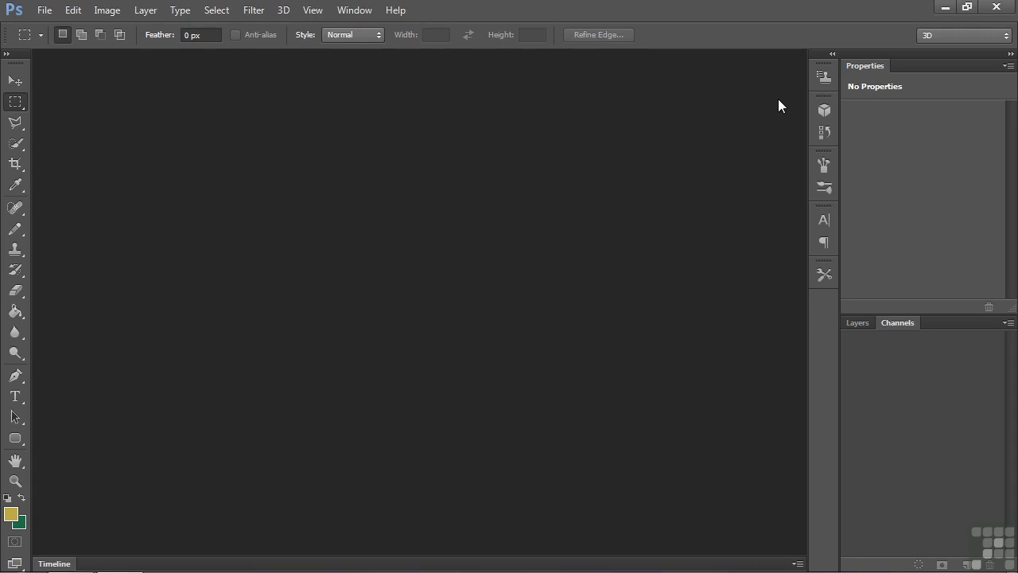
Step: Save the current panel layout as a new workspace named with "3D-" followed by the owner's surname
{"action": "left_click", "coordinate": [1006, 36]}
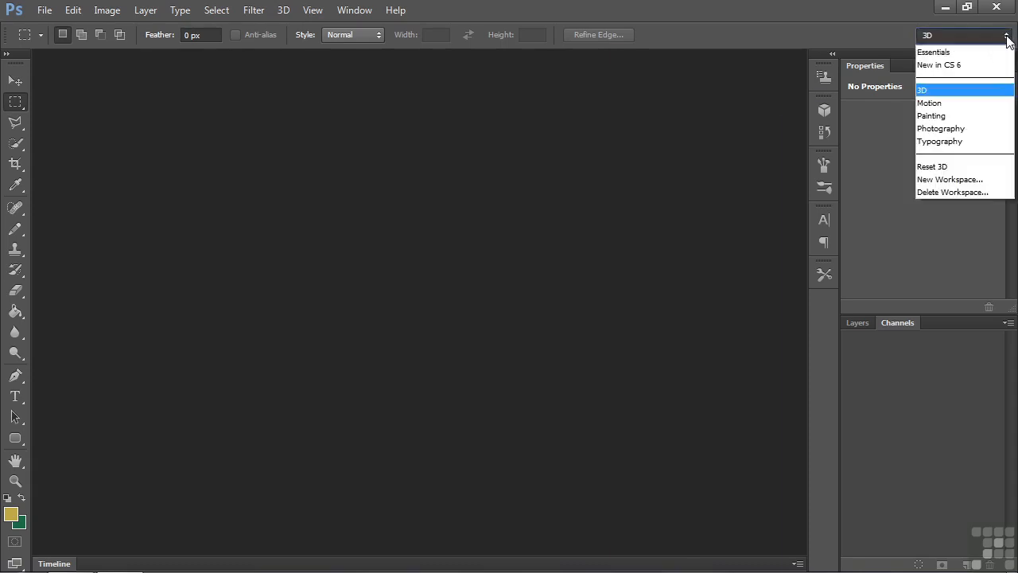
{"action": "left_click", "coordinate": [954, 179]}
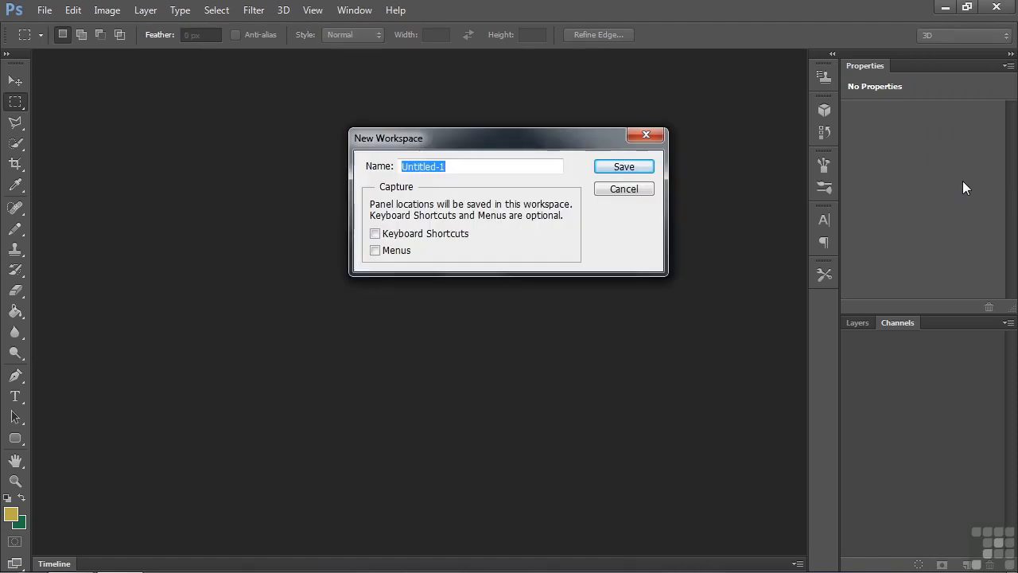
{"action": "type", "text": "3D-Sengstack"}
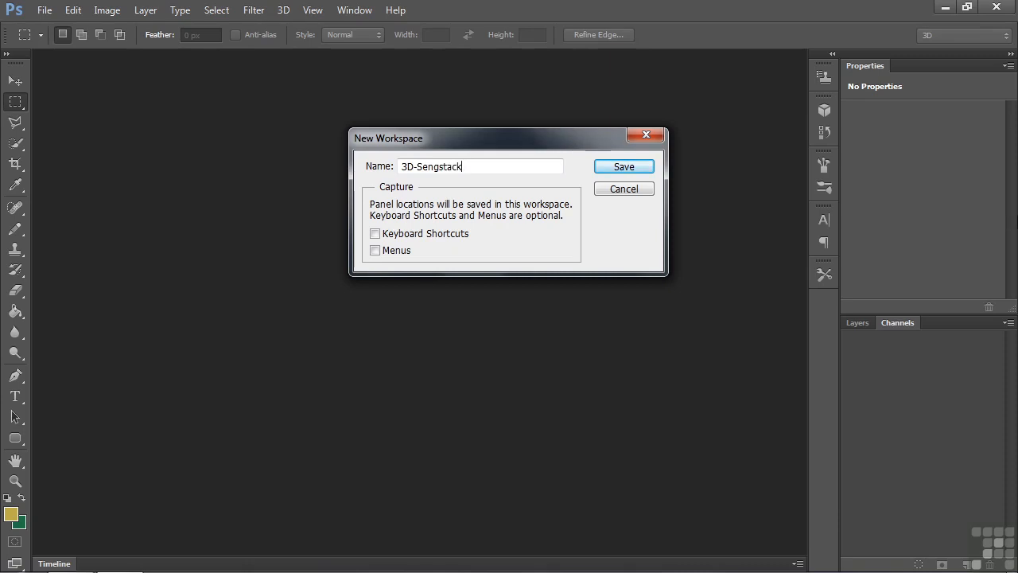
{"action": "left_click", "coordinate": [633, 172]}
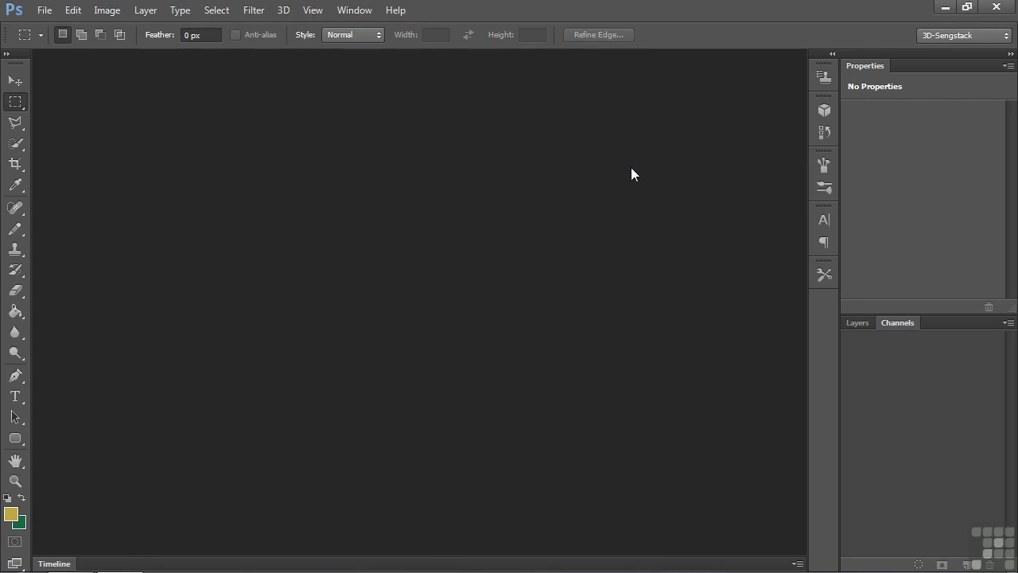
Step: Start a new document measured in pixels with a width and height of 1200 each
{"action": "left_click", "coordinate": [44, 10]}
{"action": "left_click", "coordinate": [55, 28]}
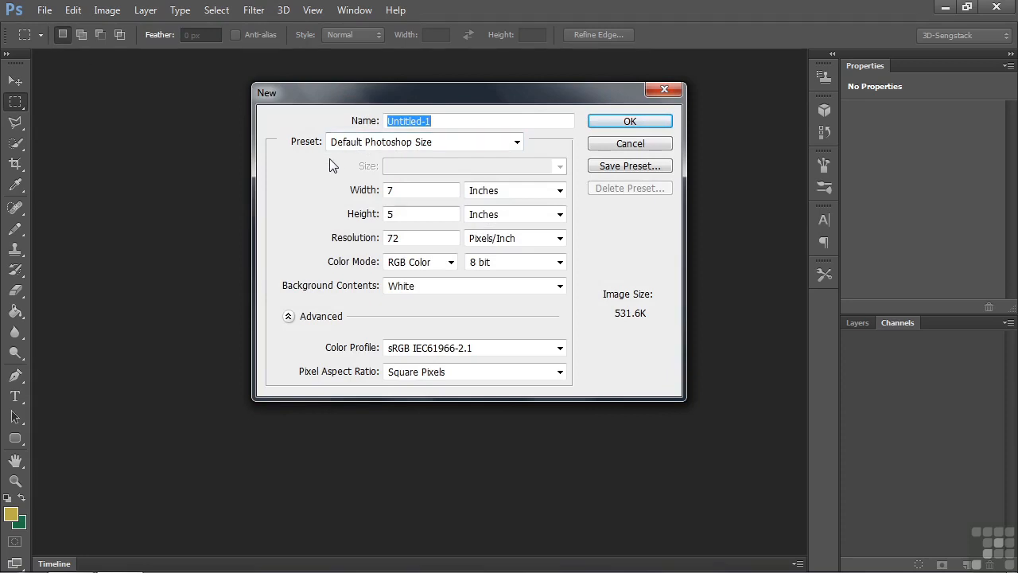
{"action": "left_click", "coordinate": [560, 192]}
{"action": "left_click", "coordinate": [511, 209]}
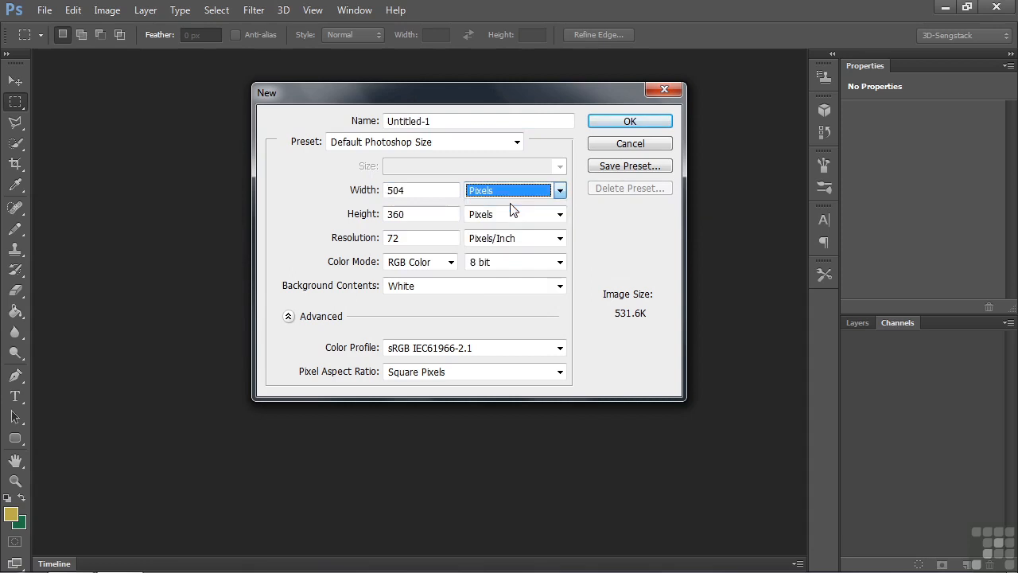
{"action": "double_click", "coordinate": [426, 191]}
{"action": "type", "text": "1200"}
{"action": "key", "text": "Tab"}
{"action": "key", "text": "Tab"}
{"action": "type", "text": "1200"}
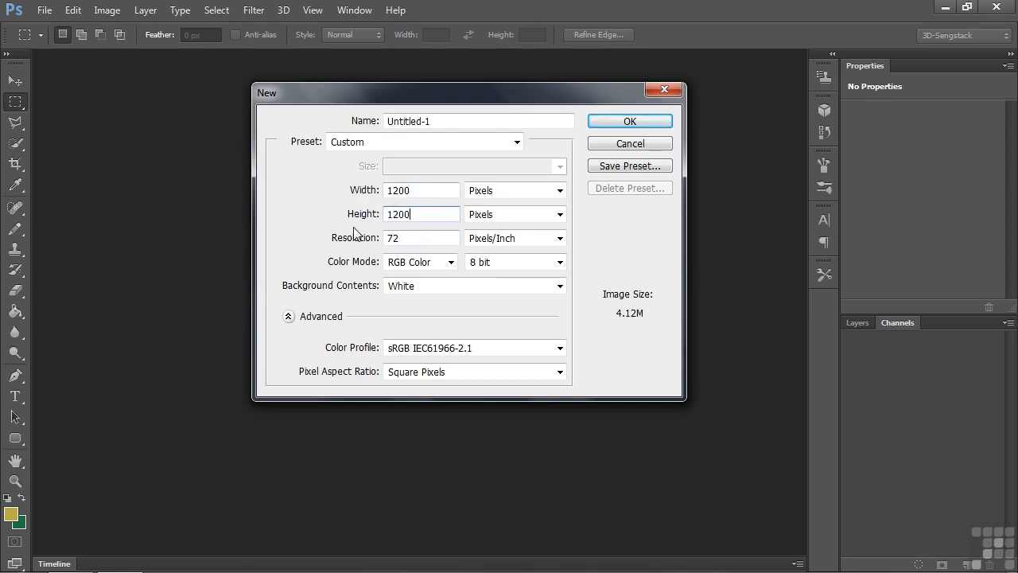
Step: Set the new document's resolution to 300 pixels/inch with transparent background contents and create it
{"action": "left_click_drag", "start_coordinate": [411, 240], "coordinate": [362, 241]}
{"action": "type", "text": "300"}
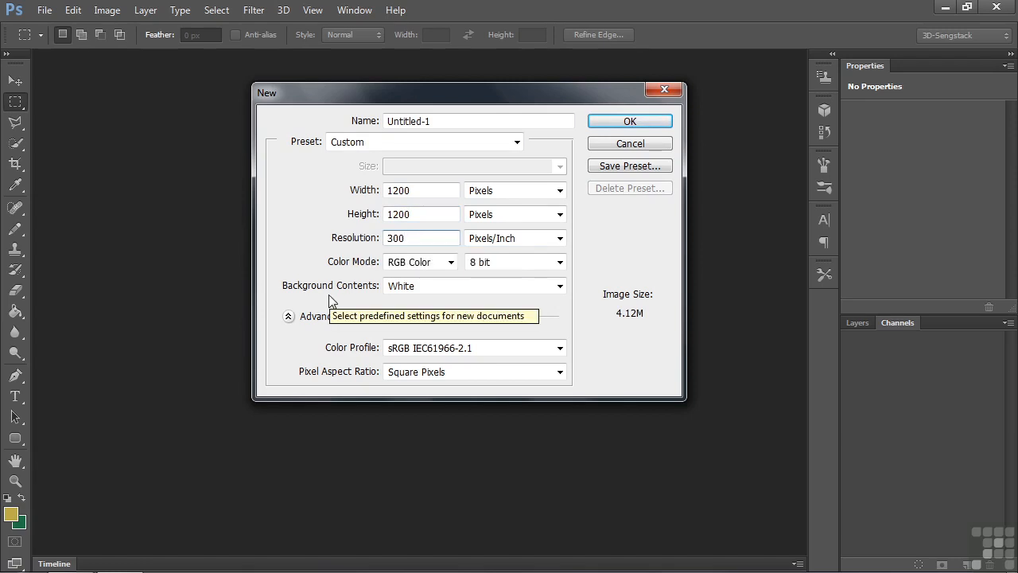
{"action": "left_click", "coordinate": [560, 286]}
{"action": "left_click", "coordinate": [444, 329]}
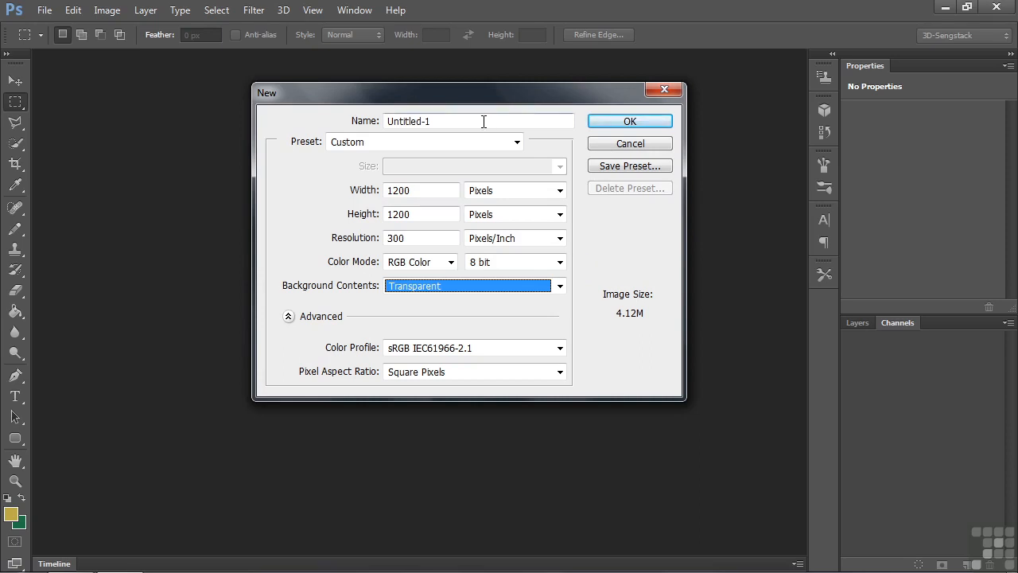
{"action": "left_click", "coordinate": [609, 126]}
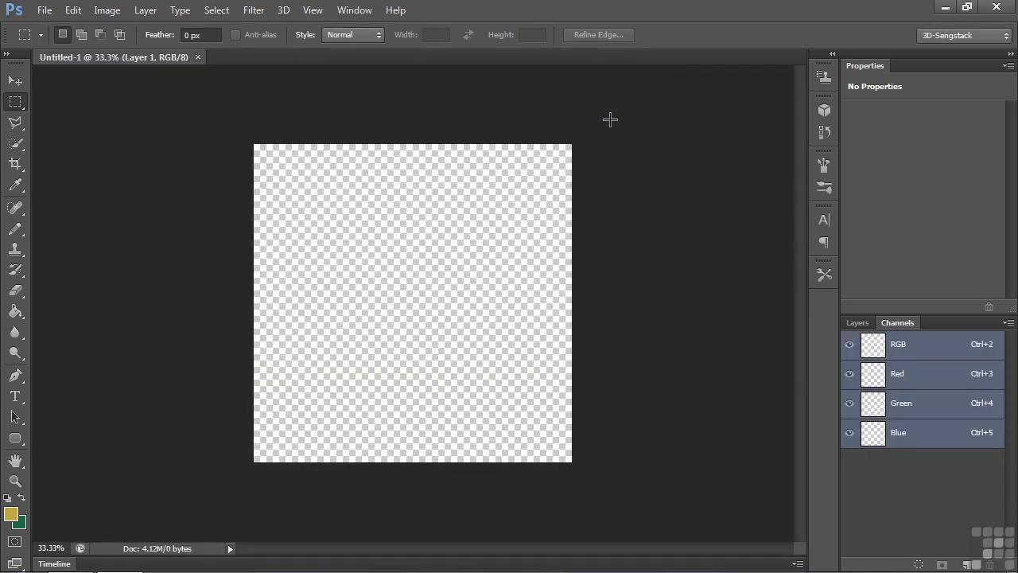
Step: Show the document's layers and try to create a Cone mesh from preset out of Layer 1
{"action": "left_click", "coordinate": [858, 322]}
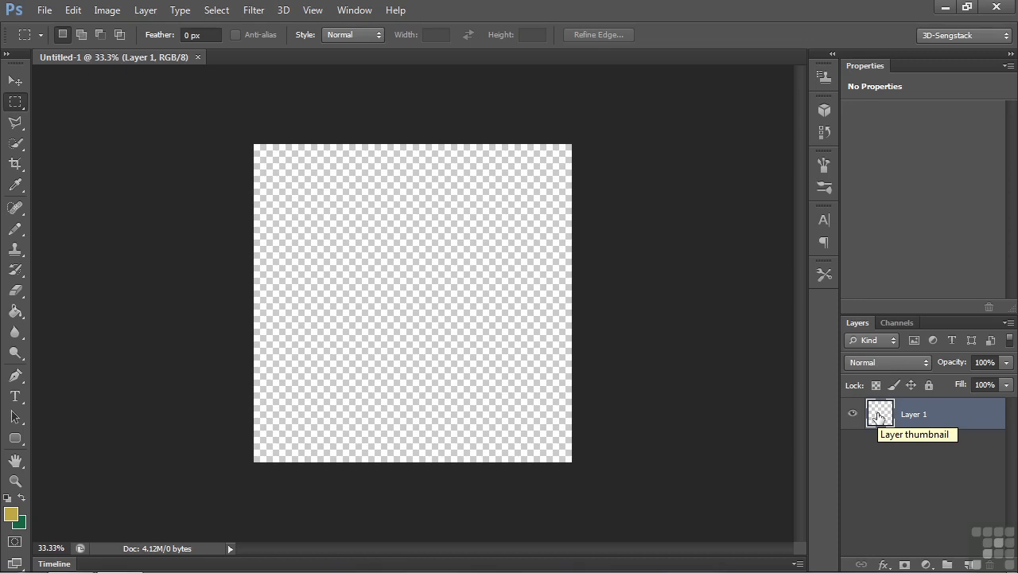
{"action": "left_click", "coordinate": [826, 110]}
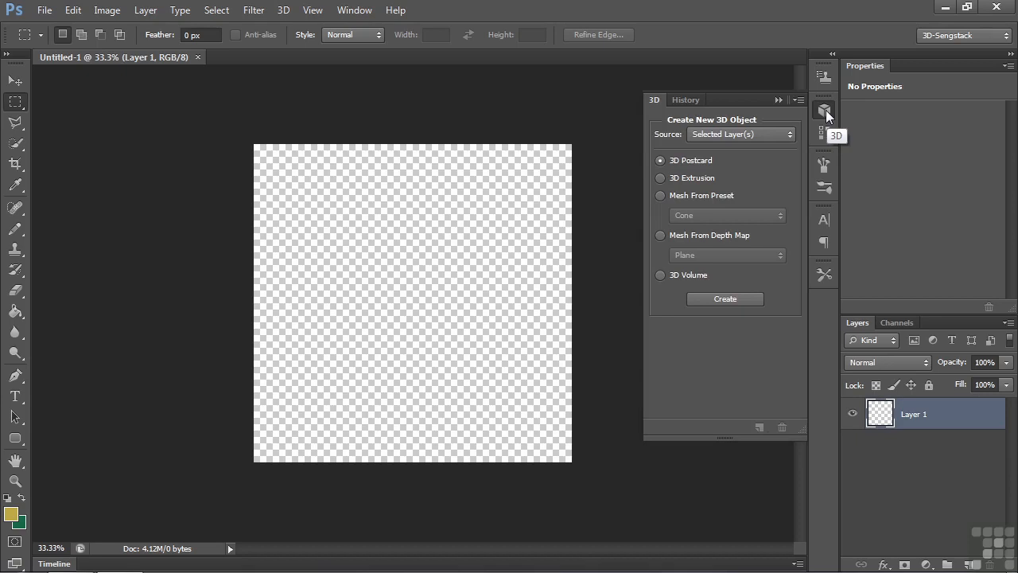
{"action": "left_click", "coordinate": [660, 194]}
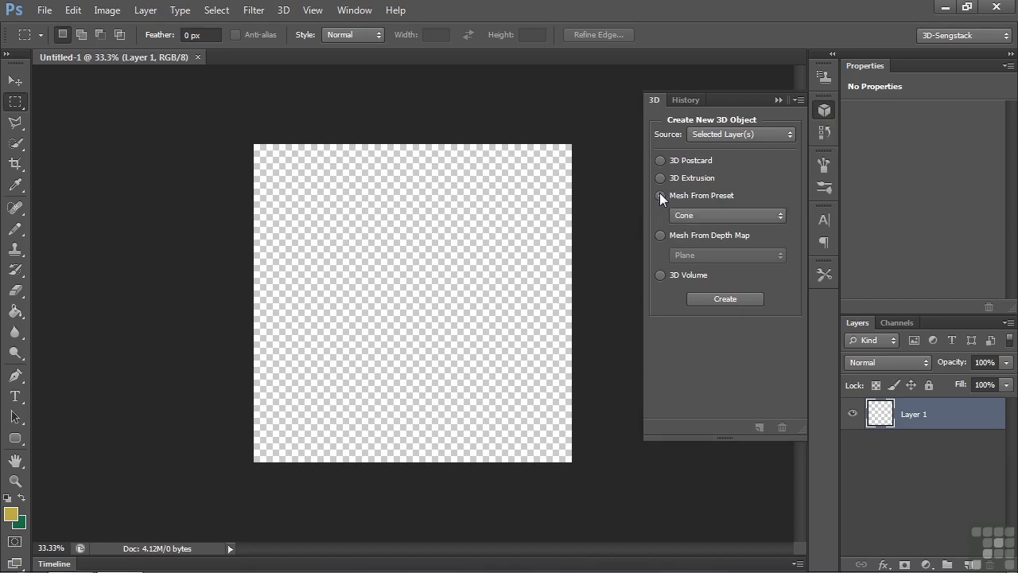
{"action": "left_click", "coordinate": [762, 217]}
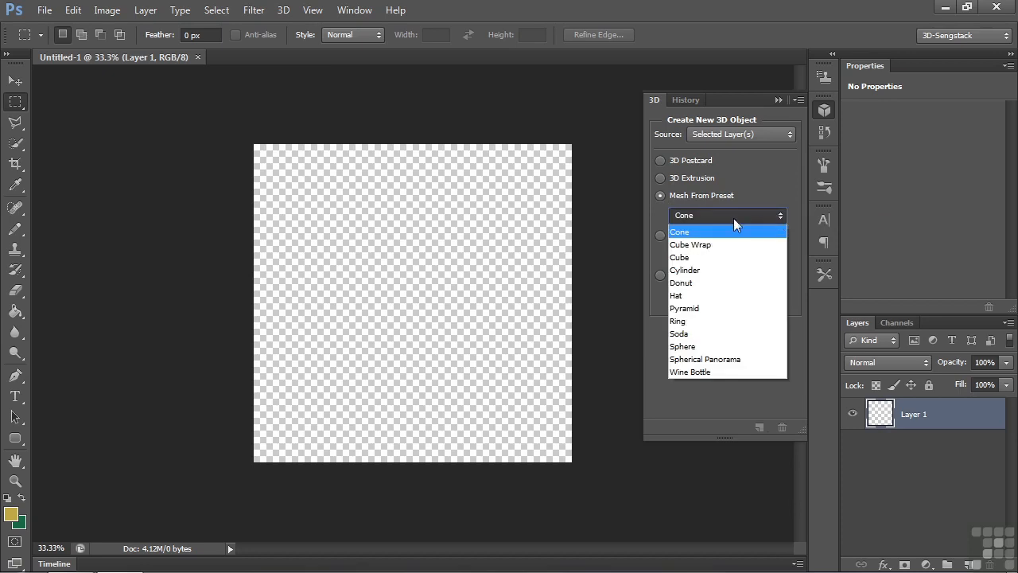
{"action": "left_click", "coordinate": [695, 231]}
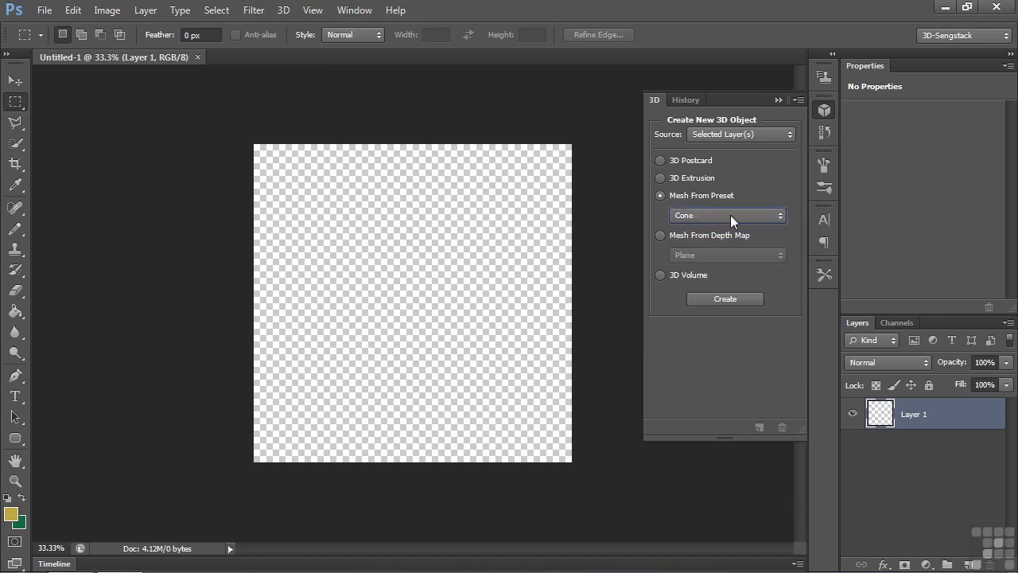
{"action": "left_click", "coordinate": [725, 298]}
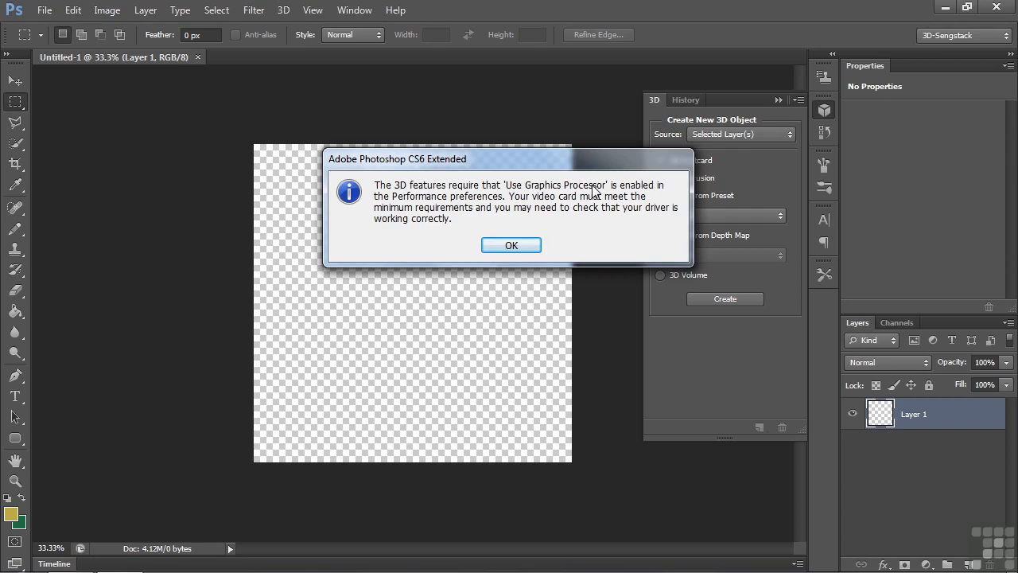
{"action": "left_click", "coordinate": [525, 247]}
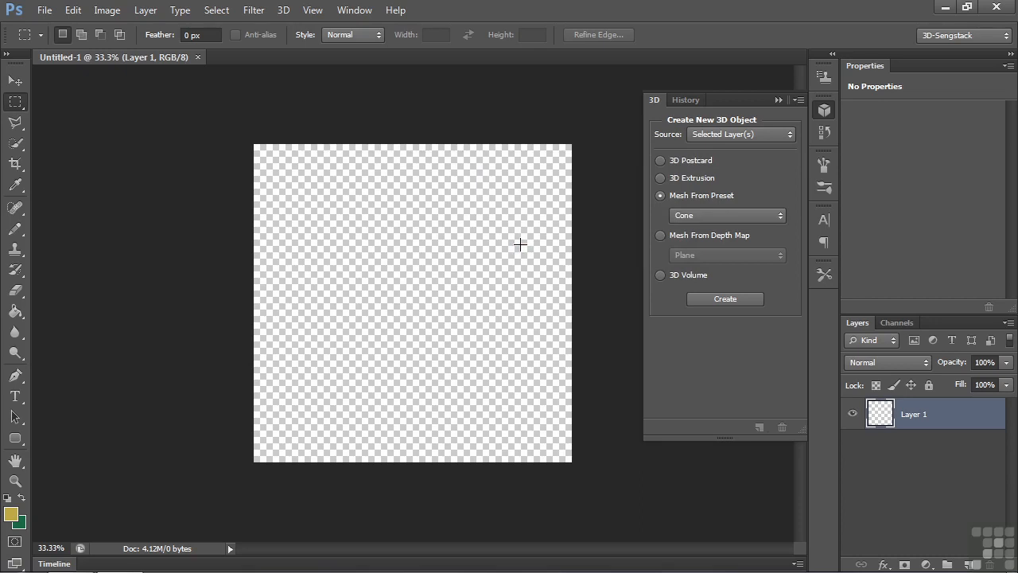
Step: Enable Use Graphics Processor in the Performance preferences
{"action": "left_click", "coordinate": [76, 13]}
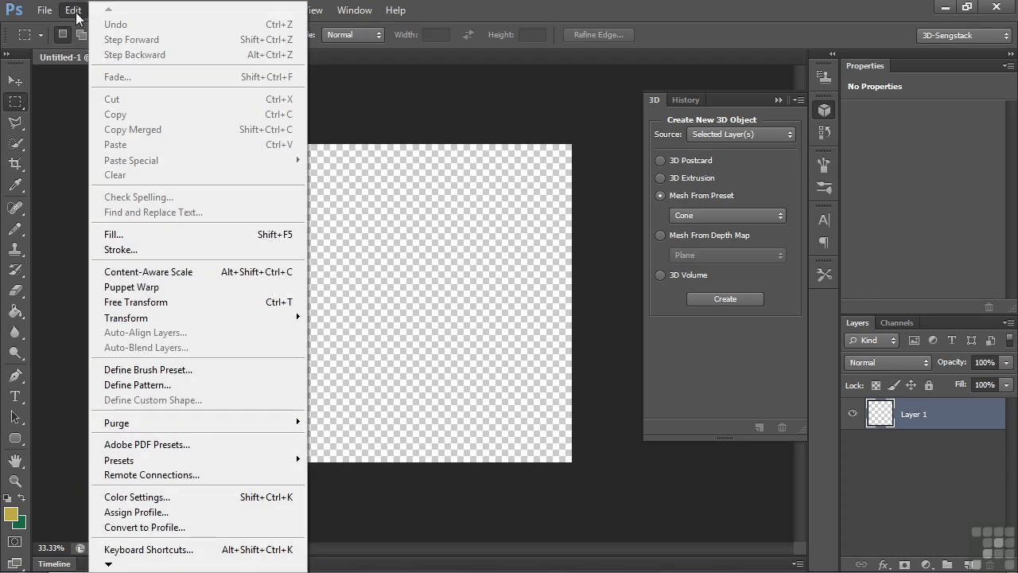
{"action": "mouse_move", "coordinate": [124, 566]}
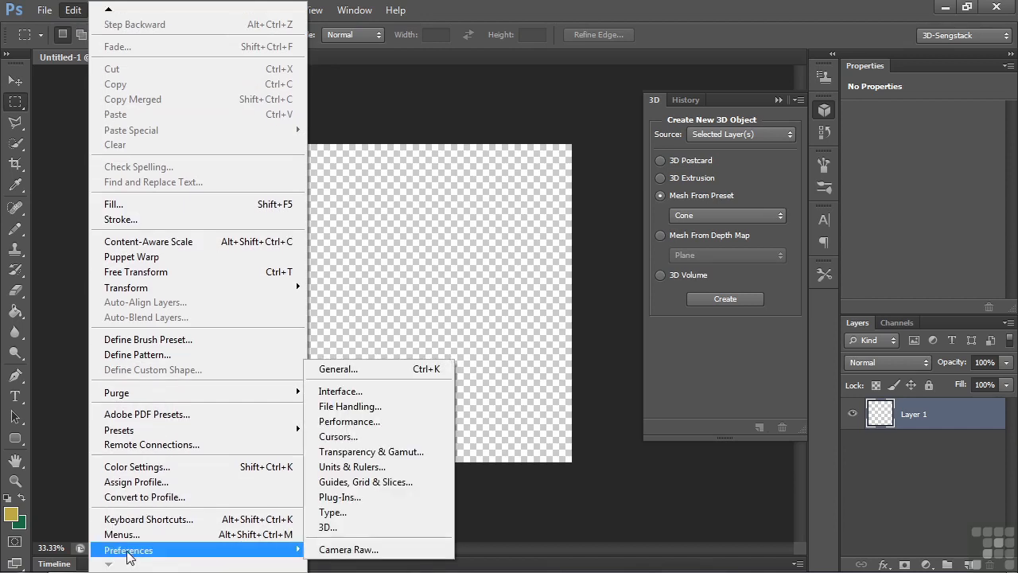
{"action": "left_click", "coordinate": [370, 424]}
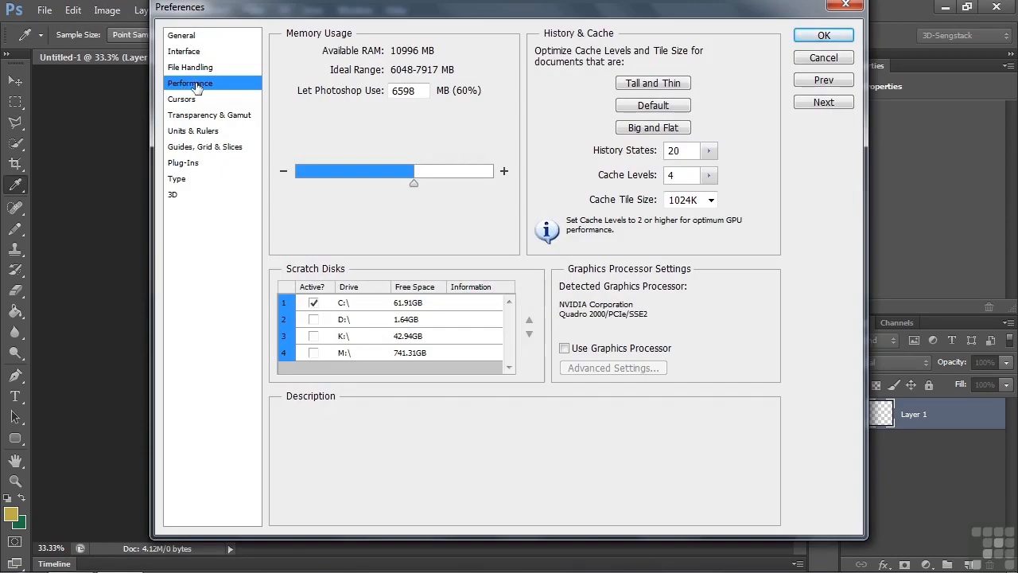
{"action": "left_click", "coordinate": [564, 349]}
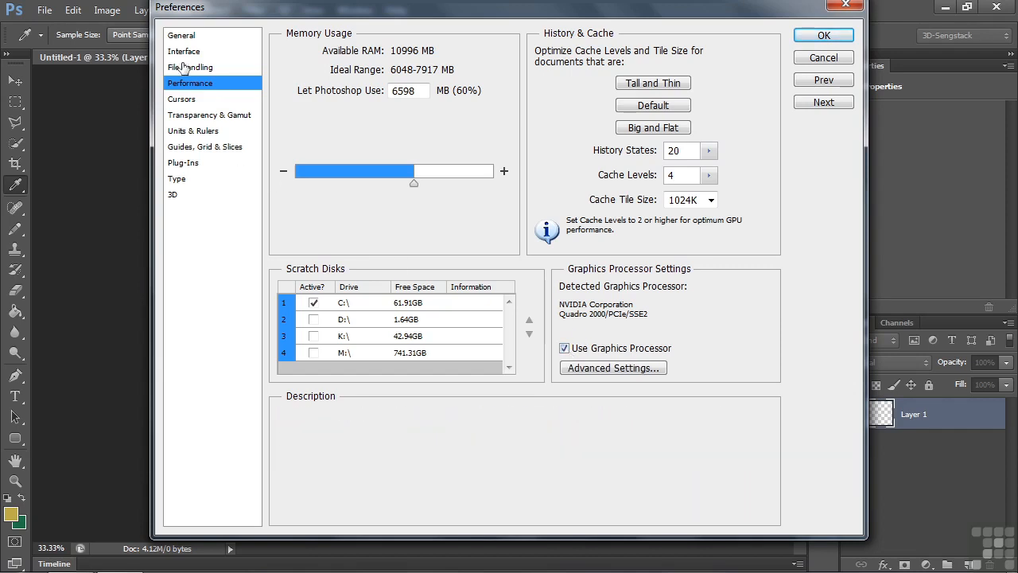
Step: Turn off Use Shift Key for Tool Switch in the General preferences and apply the preference changes
{"action": "left_click", "coordinate": [180, 35]}
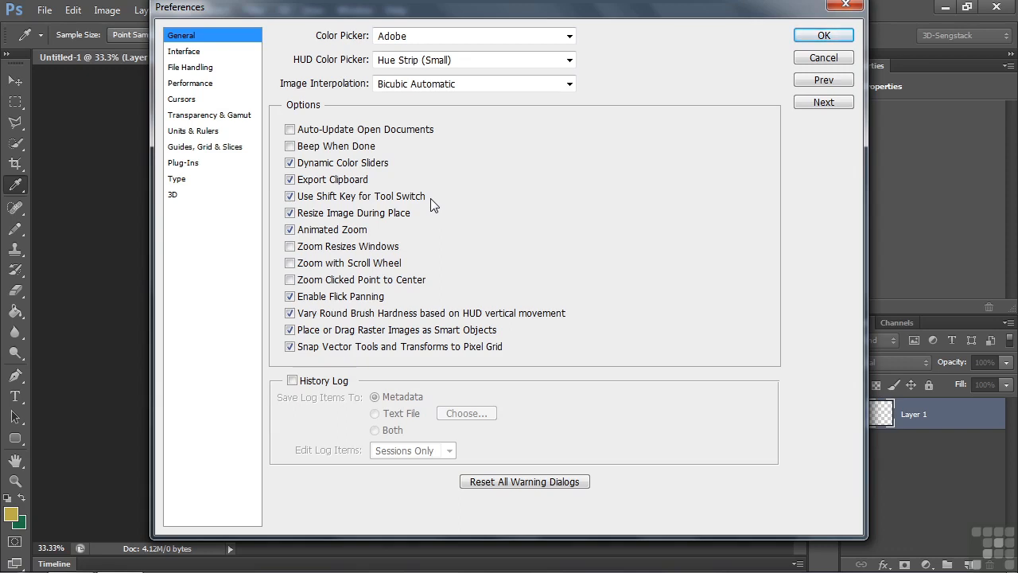
{"action": "left_click", "coordinate": [291, 196]}
{"action": "left_click", "coordinate": [843, 35]}
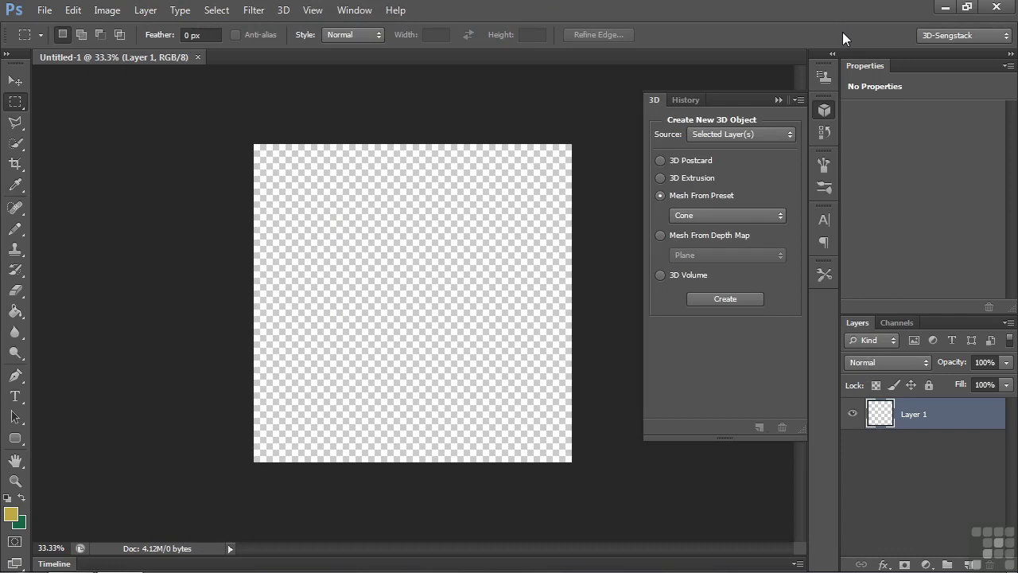
Step: Try again to create the Cone mesh from Layer 1, dismiss the message, and restart Photoshop
{"action": "left_click", "coordinate": [720, 300]}
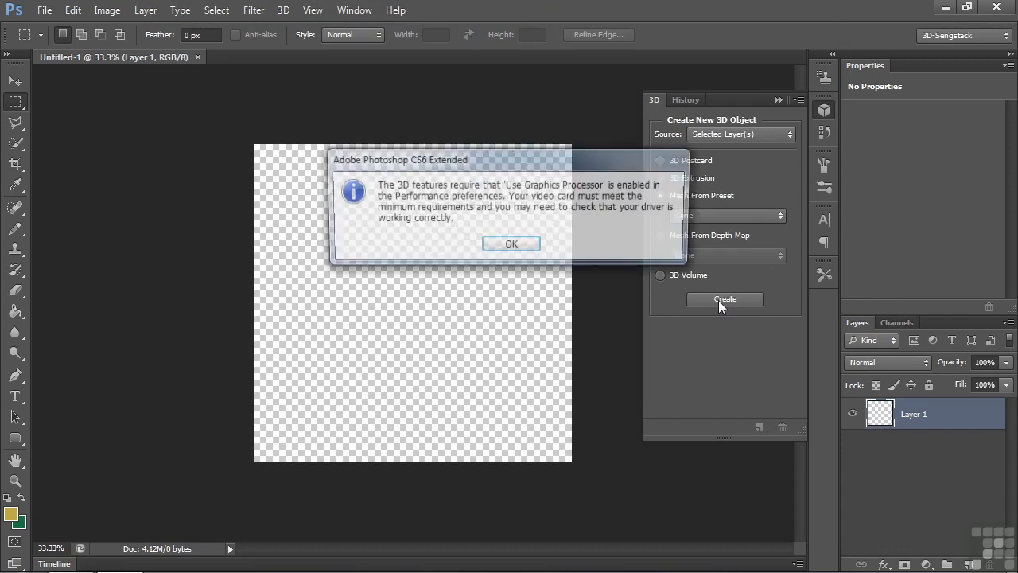
{"action": "left_click", "coordinate": [513, 248]}
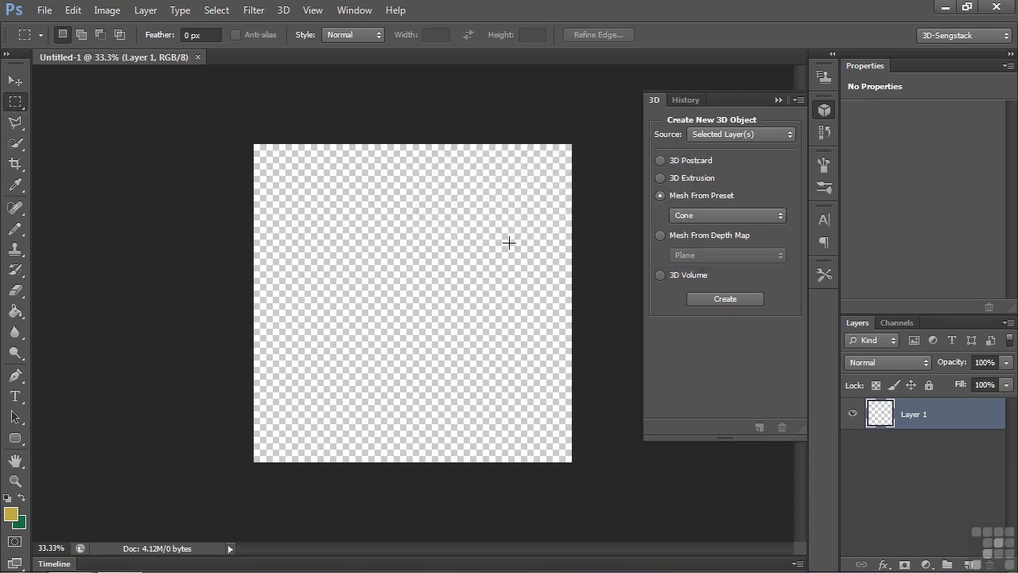
{"action": "left_click", "coordinate": [1004, 11]}
{"action": "double_click", "coordinate": [18, 195]}
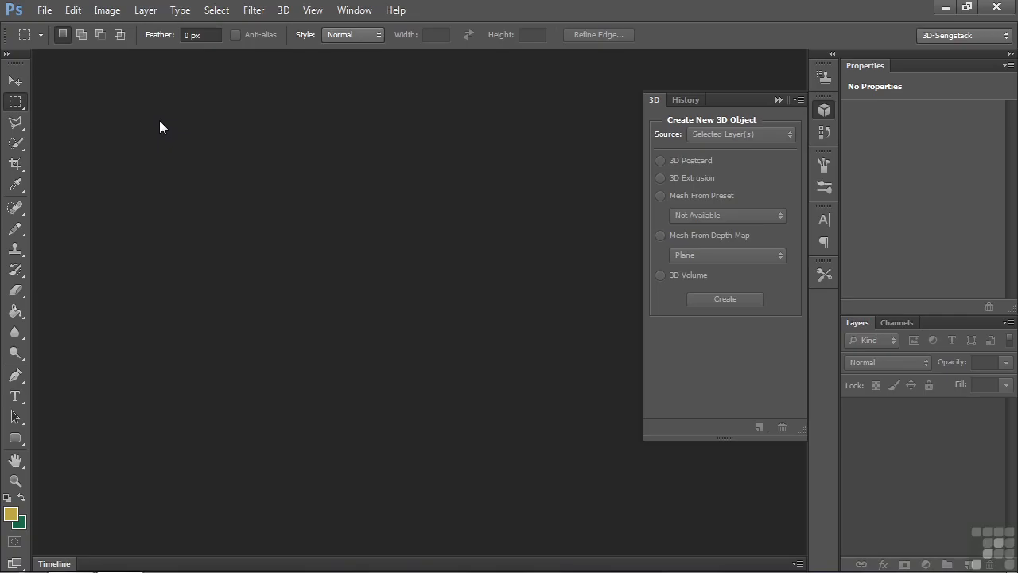
Step: Create a new 1200 x 1200 pixel RGB document at 300 pixels/inch with transparent background contents
{"action": "left_click", "coordinate": [46, 10]}
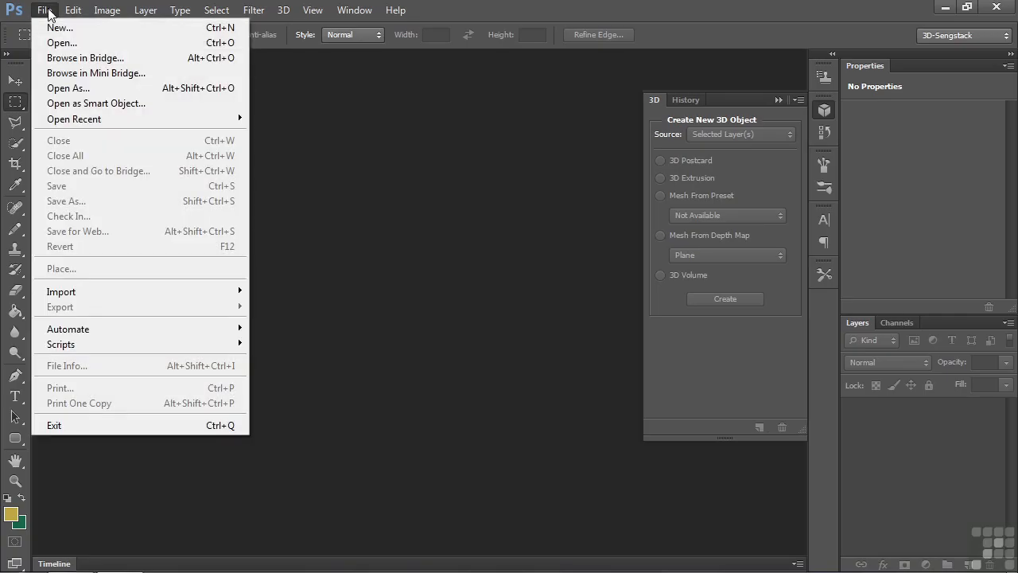
{"action": "left_click", "coordinate": [58, 28]}
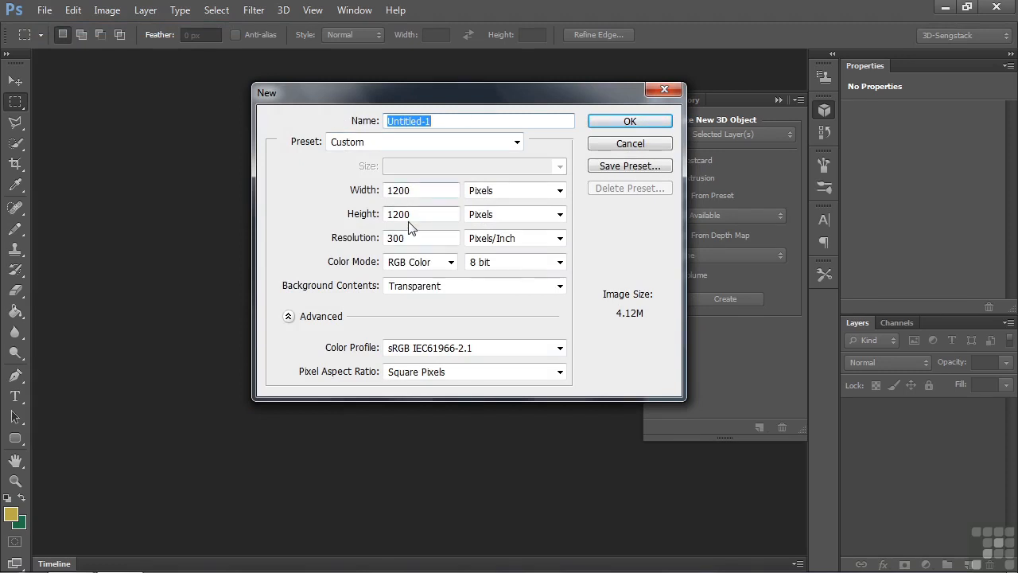
{"action": "left_click", "coordinate": [625, 124]}
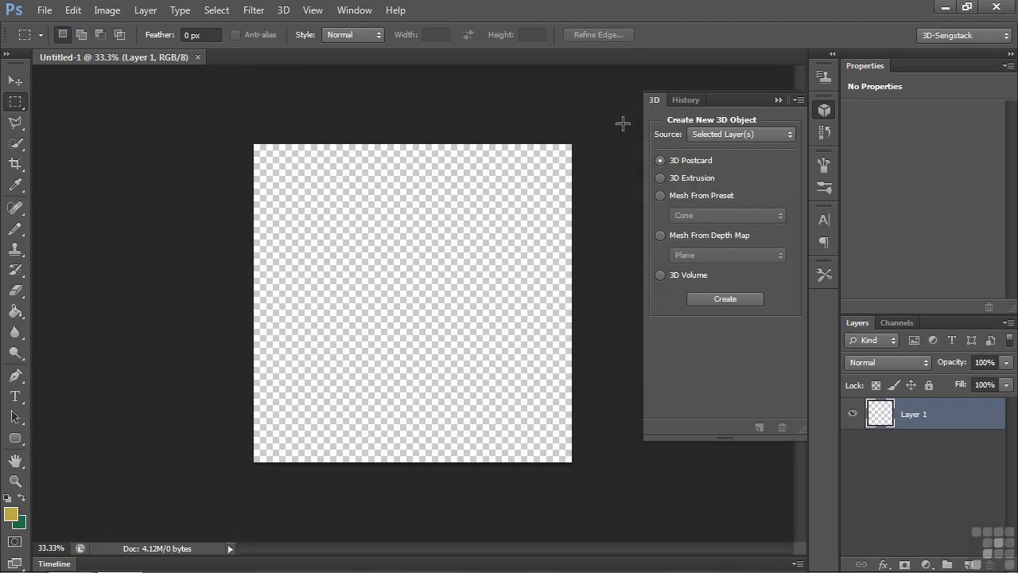
Step: Create a Cone mesh from preset out of Layer 1, declining the switch to the 3D workspace
{"action": "left_click", "coordinate": [662, 194]}
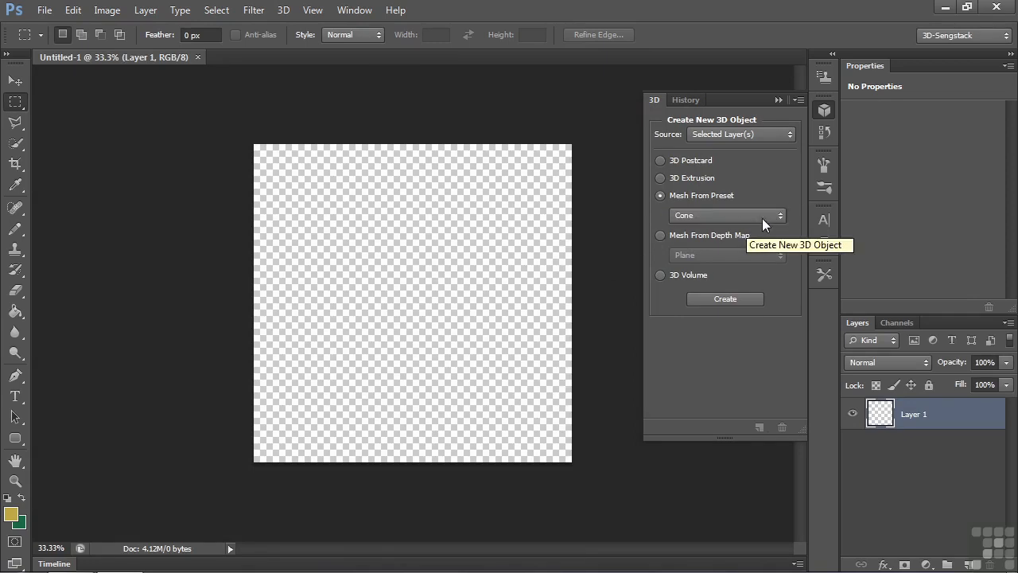
{"action": "left_click", "coordinate": [725, 298]}
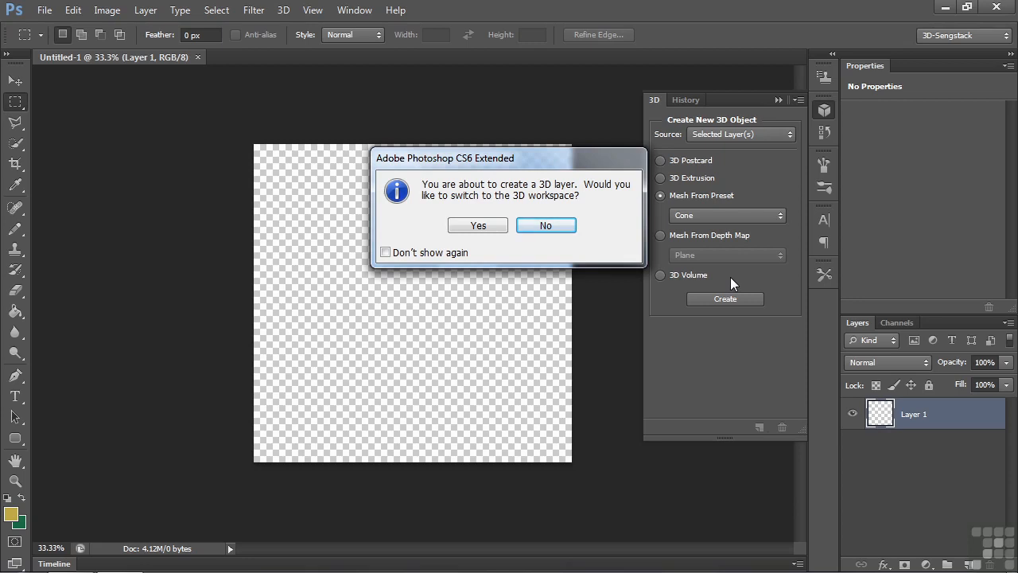
{"action": "left_click", "coordinate": [538, 228]}
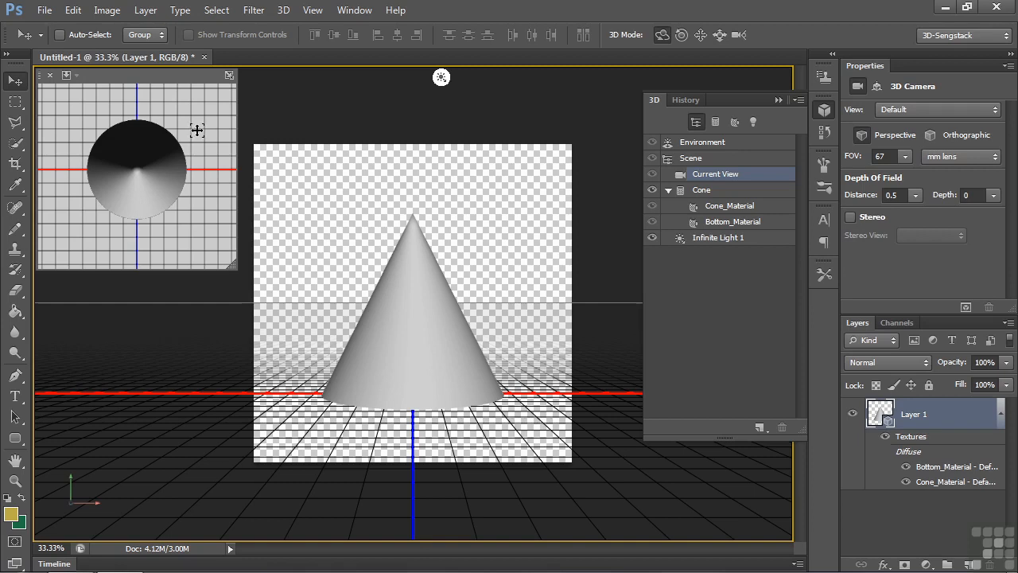
{"action": "left_click", "coordinate": [75, 77]}
{"action": "left_click", "coordinate": [112, 142]}
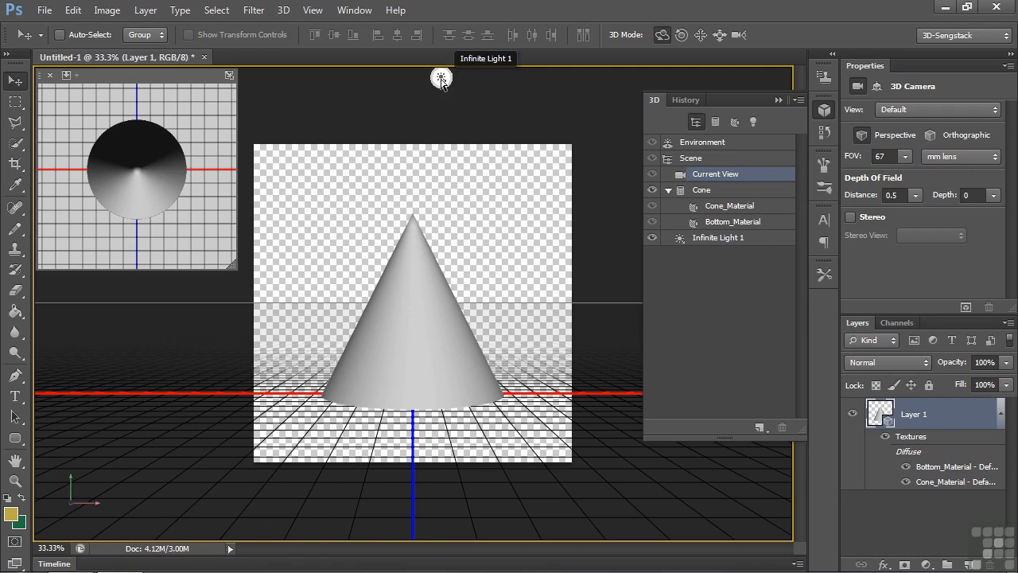
Step: Select the cone mesh in the scene and turn off the display of 3D Selection
{"action": "left_click", "coordinate": [411, 316]}
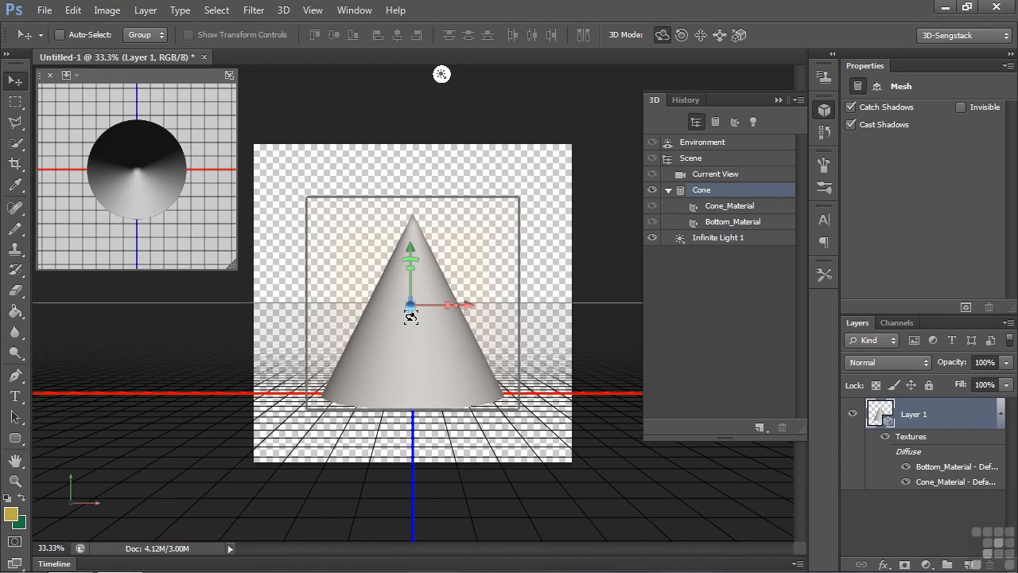
{"action": "left_click", "coordinate": [317, 11]}
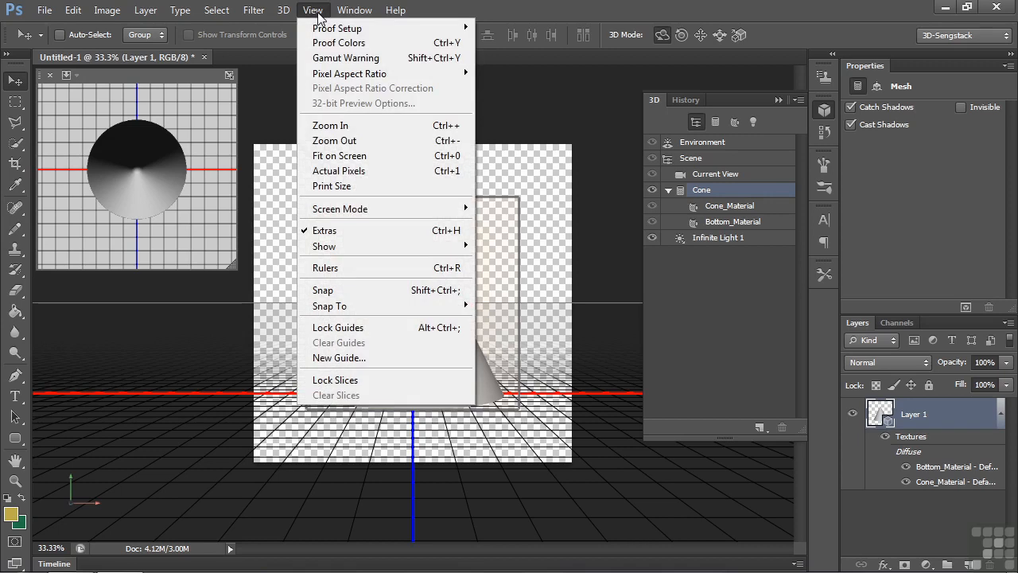
{"action": "mouse_move", "coordinate": [326, 247]}
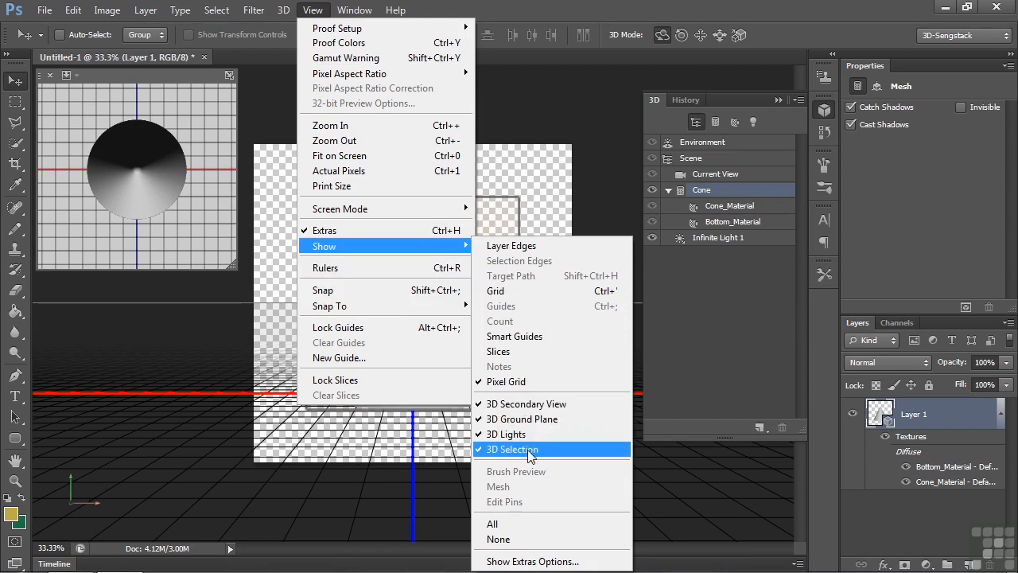
{"action": "left_click", "coordinate": [516, 450]}
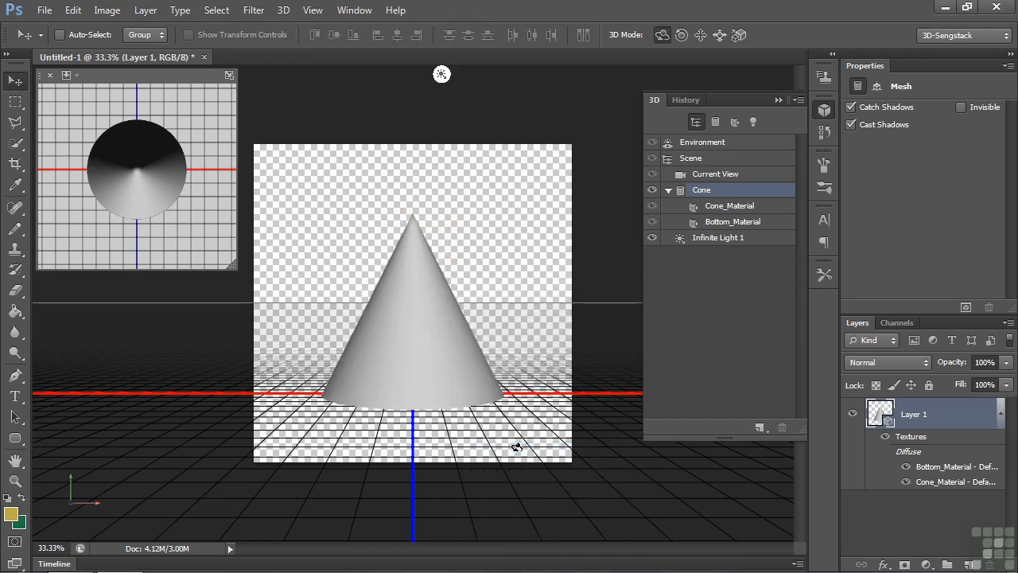
Step: Rotate the cone mesh slightly in the scene and turn the display of 3D Selection back on
{"action": "left_click", "coordinate": [422, 329]}
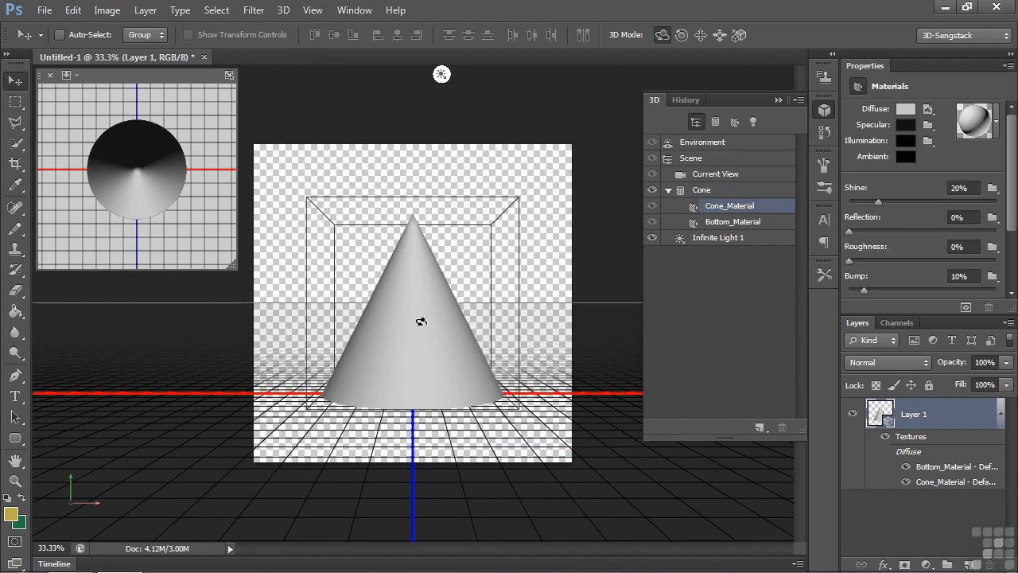
{"action": "left_click", "coordinate": [401, 321]}
{"action": "mouse_move", "coordinate": [406, 310]}
{"action": "left_mouse_down"}
{"action": "mouse_move", "coordinate": [427, 295]}
{"action": "mouse_move", "coordinate": [432, 303]}
{"action": "mouse_move", "coordinate": [389, 318]}
{"action": "mouse_move", "coordinate": [421, 295]}
{"action": "mouse_move", "coordinate": [413, 345]}
{"action": "mouse_move", "coordinate": [389, 303]}
{"action": "mouse_move", "coordinate": [418, 311]}
{"action": "mouse_move", "coordinate": [419, 339]}
{"action": "mouse_move", "coordinate": [395, 319]}
{"action": "mouse_move", "coordinate": [416, 334]}
{"action": "mouse_move", "coordinate": [413, 323]}
{"action": "left_mouse_up"}
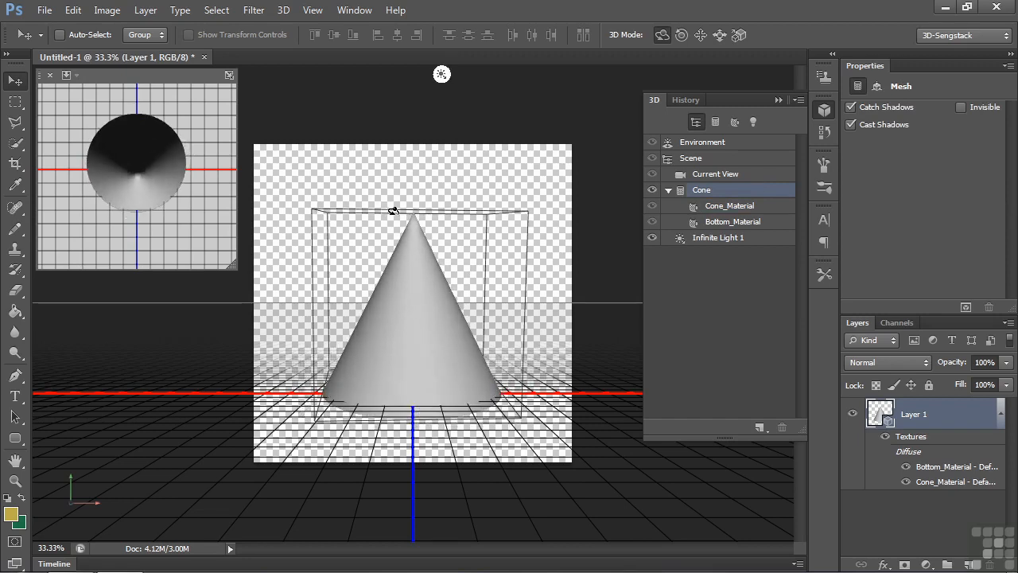
{"action": "left_click", "coordinate": [318, 11]}
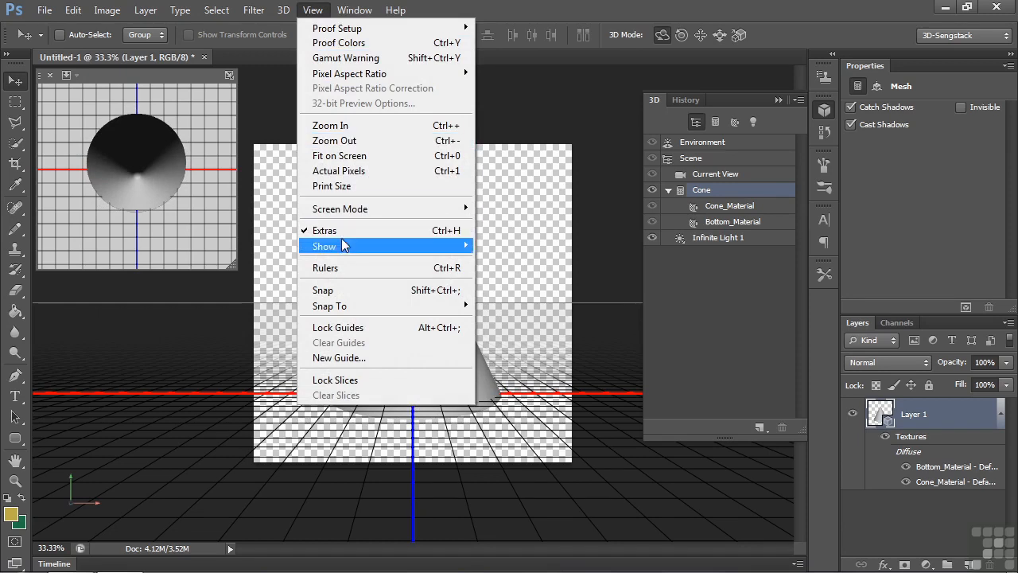
{"action": "left_click", "coordinate": [519, 449]}
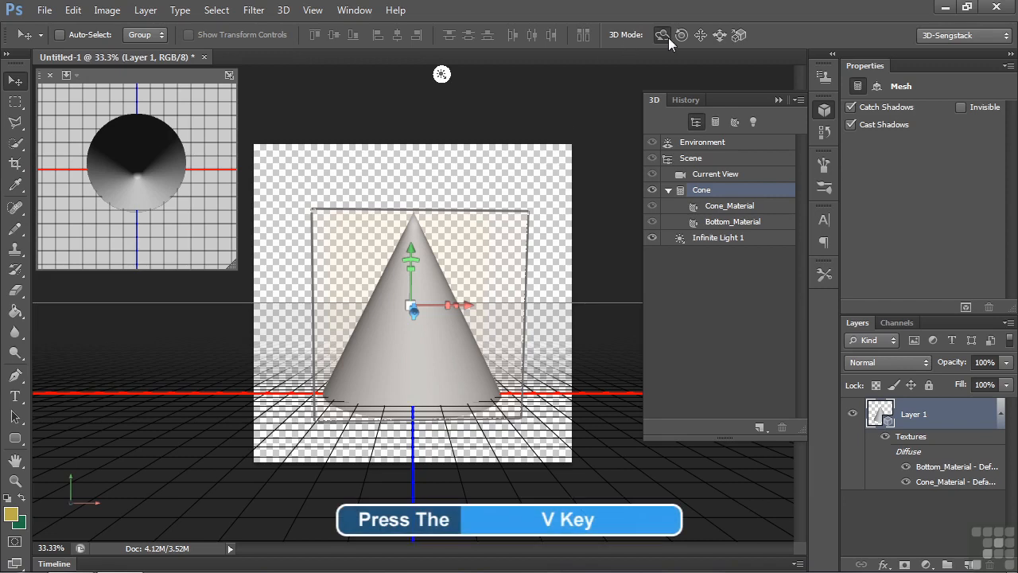
Step: Cycle through the 3D modes for the selected cone and return to the rotate mode
{"action": "key", "text": "v"}
{"action": "key", "text": "v"}
{"action": "key", "text": "v"}
{"action": "key", "text": "v"}
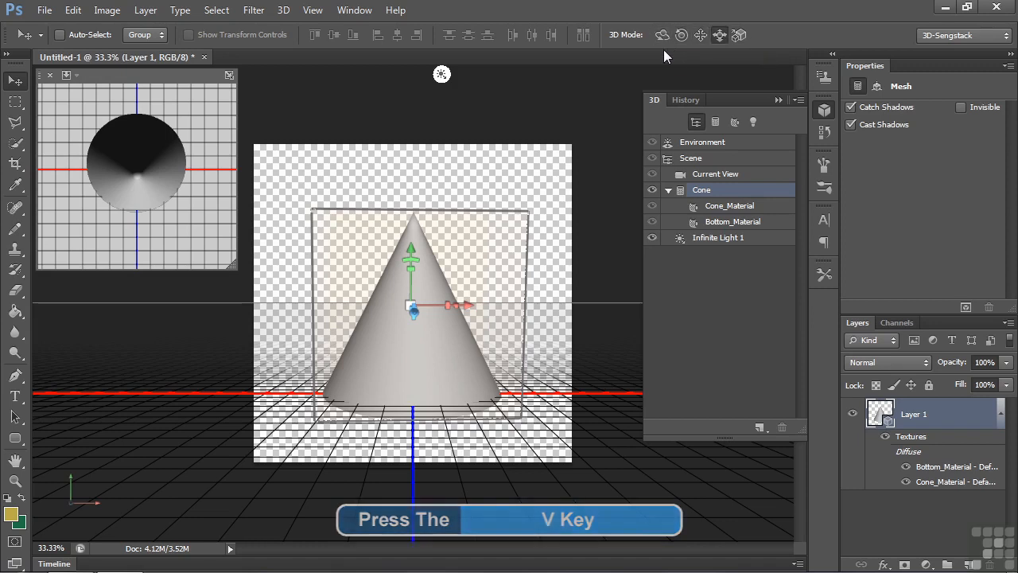
{"action": "key", "text": "v"}
{"action": "key", "text": "v"}
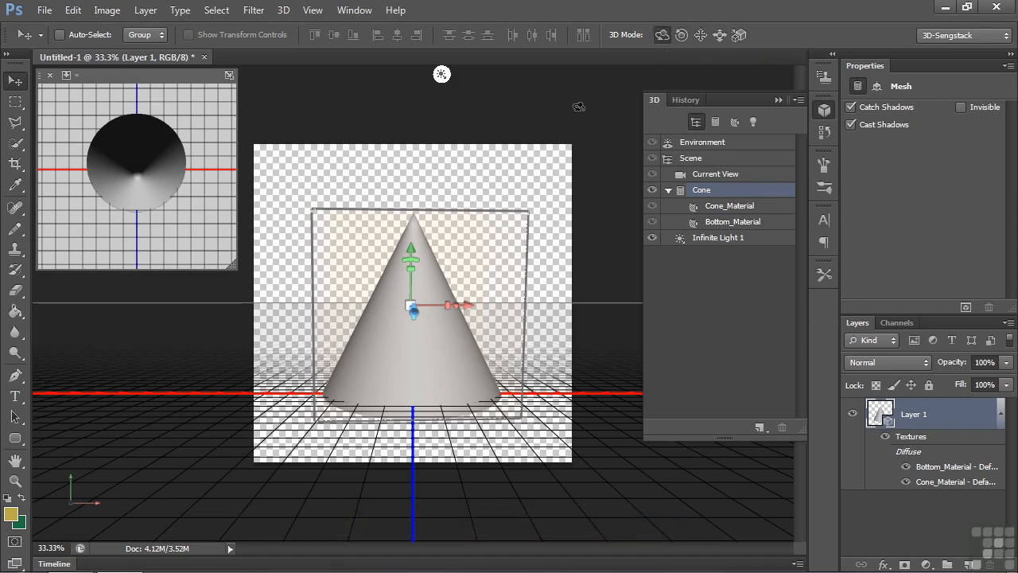